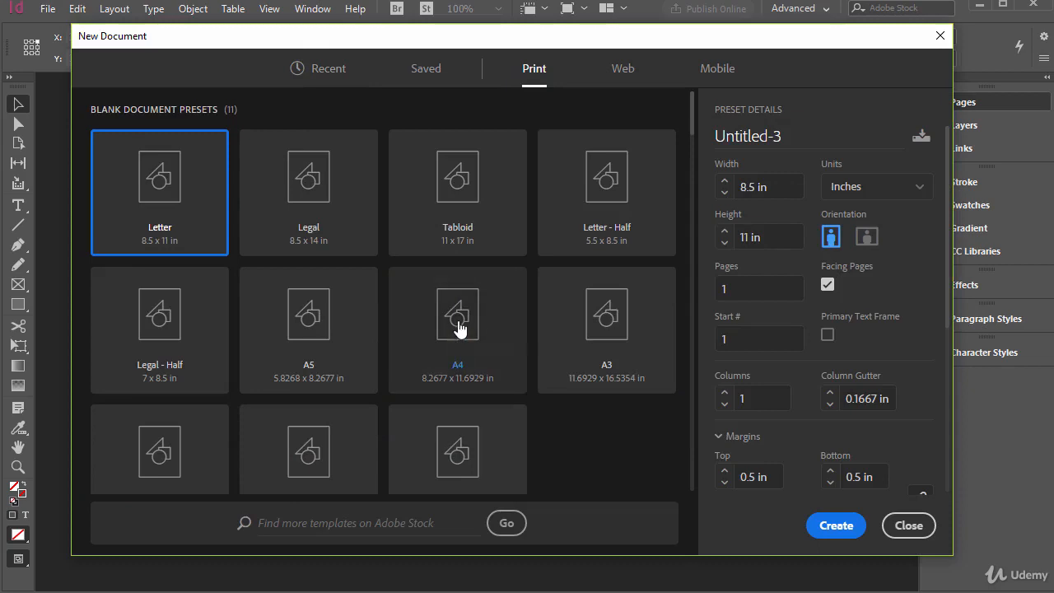
Set up a new A4 landscape print document in millimeters with 16 facing pages
{"action": "left_click", "coordinate": [472, 336]}
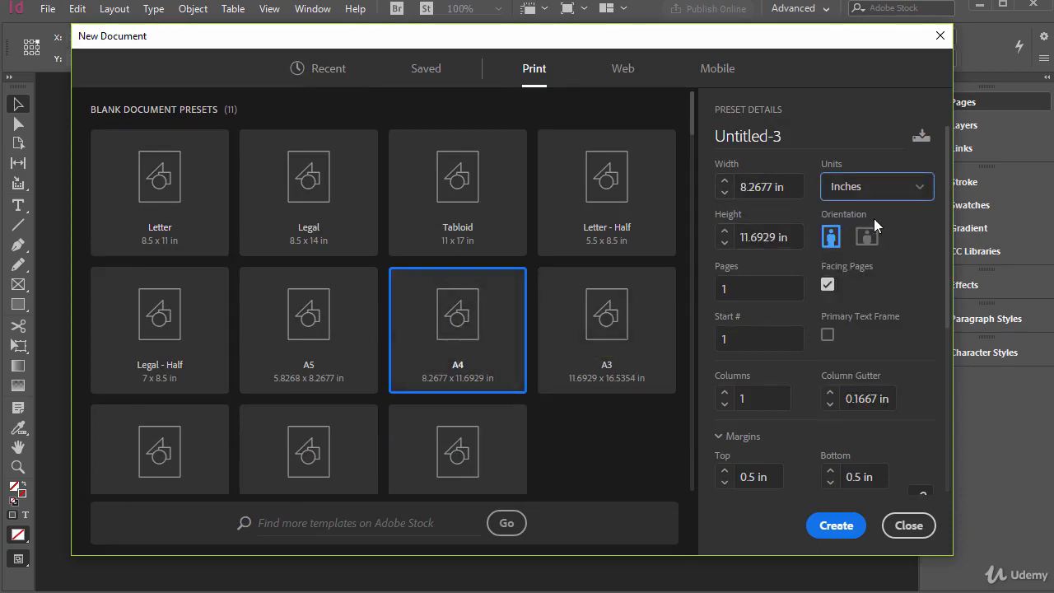
{"action": "left_click", "coordinate": [866, 238]}
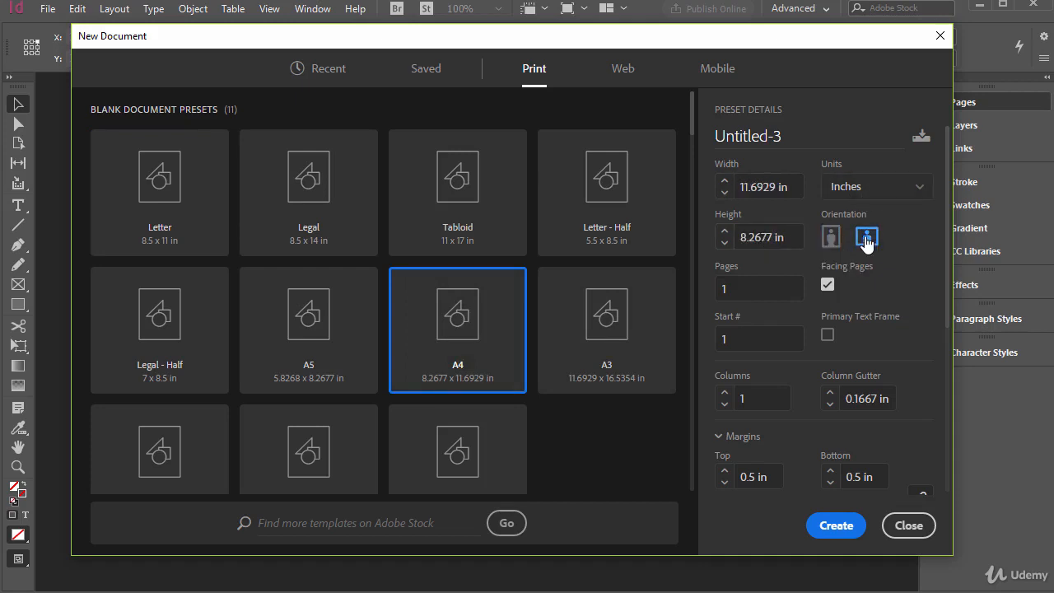
{"action": "left_click", "coordinate": [885, 193]}
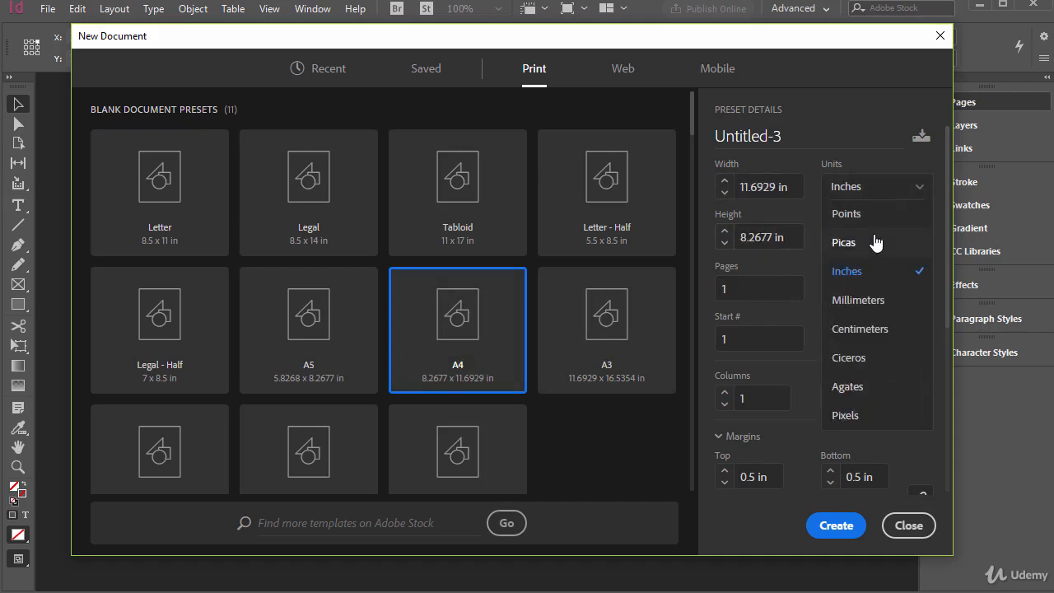
{"action": "left_click", "coordinate": [858, 300]}
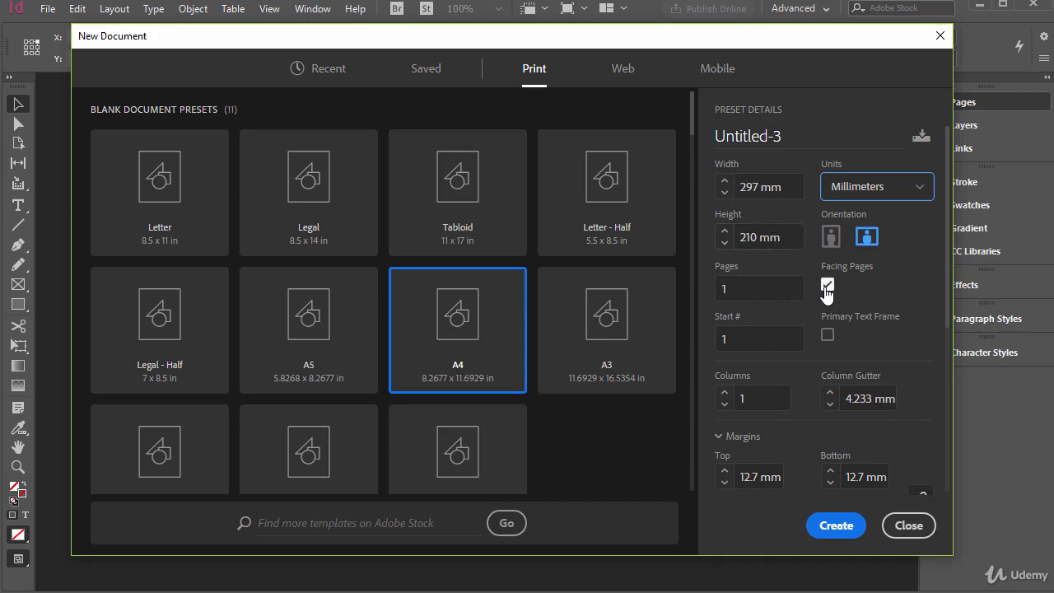
{"action": "left_click", "coordinate": [746, 288]}
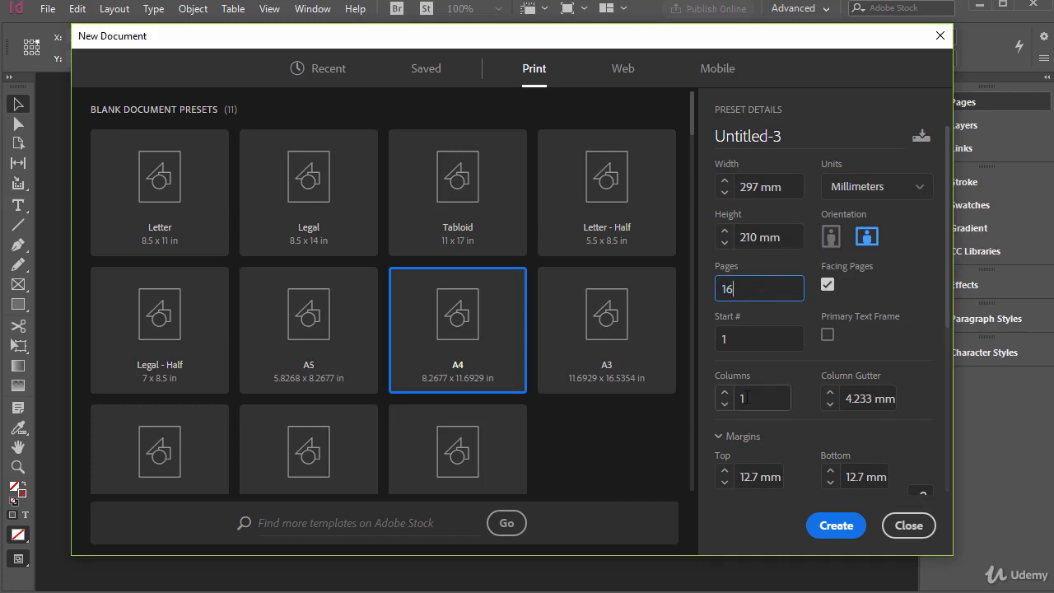
Set the bleed to 18 pt on all sides and create the document
{"action": "scroll", "coordinate": [772, 483], "scroll_direction": "down", "scroll_amount": 5}
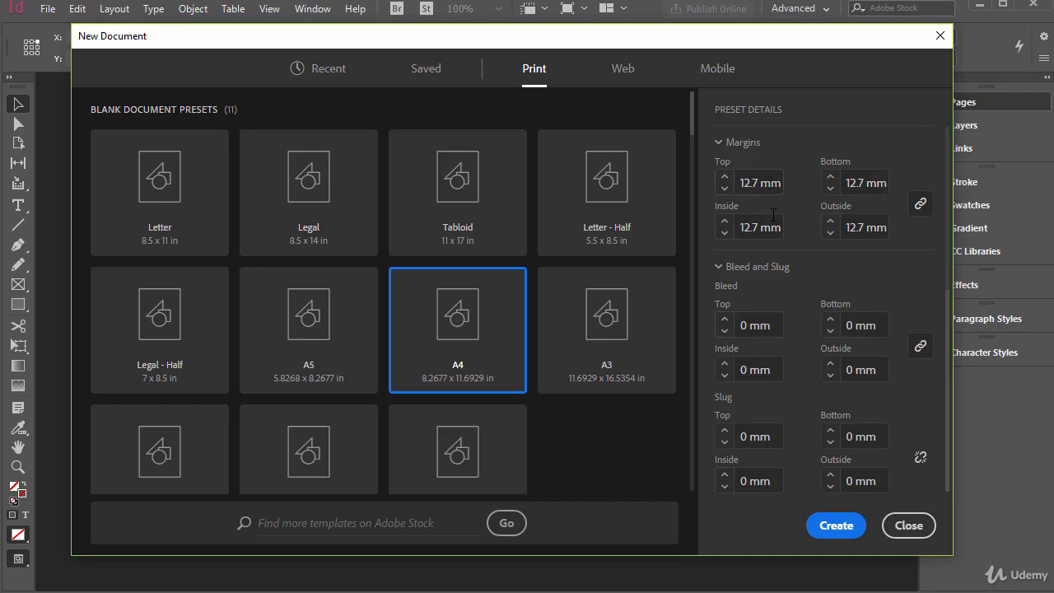
{"action": "left_click", "coordinate": [742, 326]}
{"action": "double_click", "coordinate": [741, 325]}
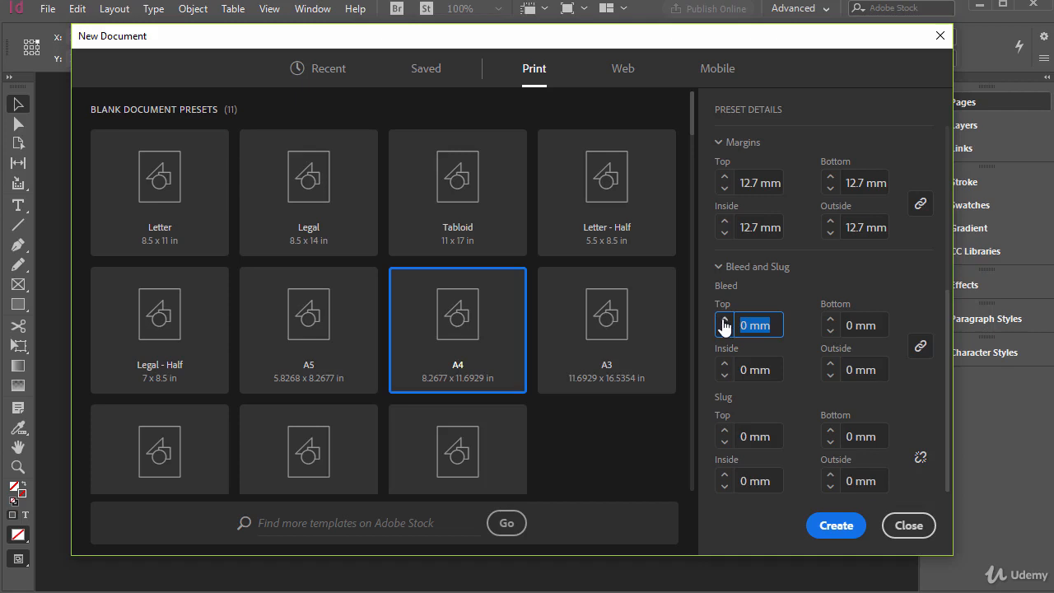
{"action": "type", "text": "18pt"}
{"action": "key", "text": "Tab"}
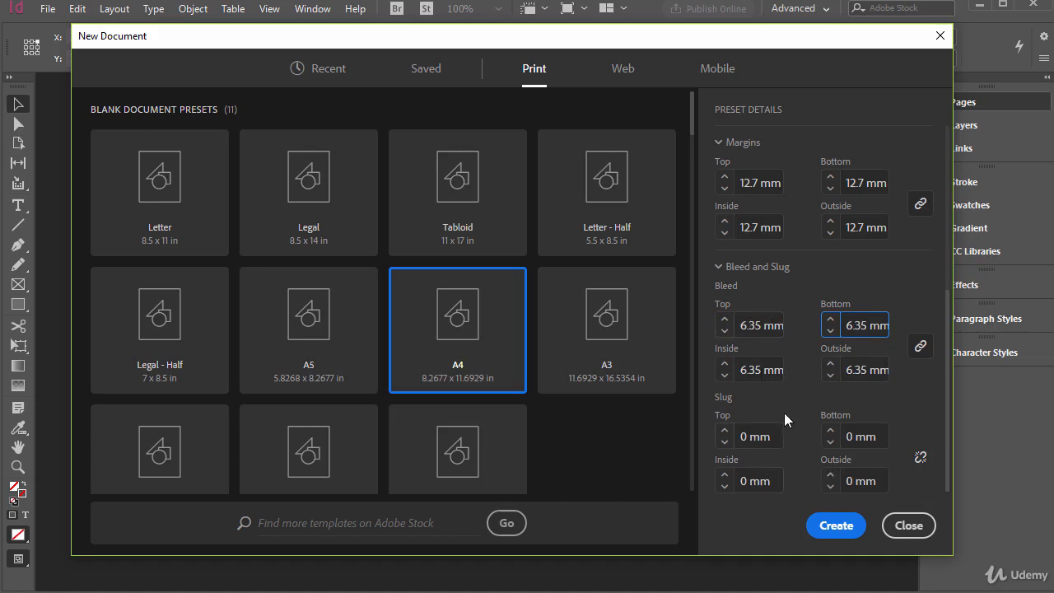
{"action": "scroll", "coordinate": [802, 363], "scroll_direction": "up", "scroll_amount": 5}
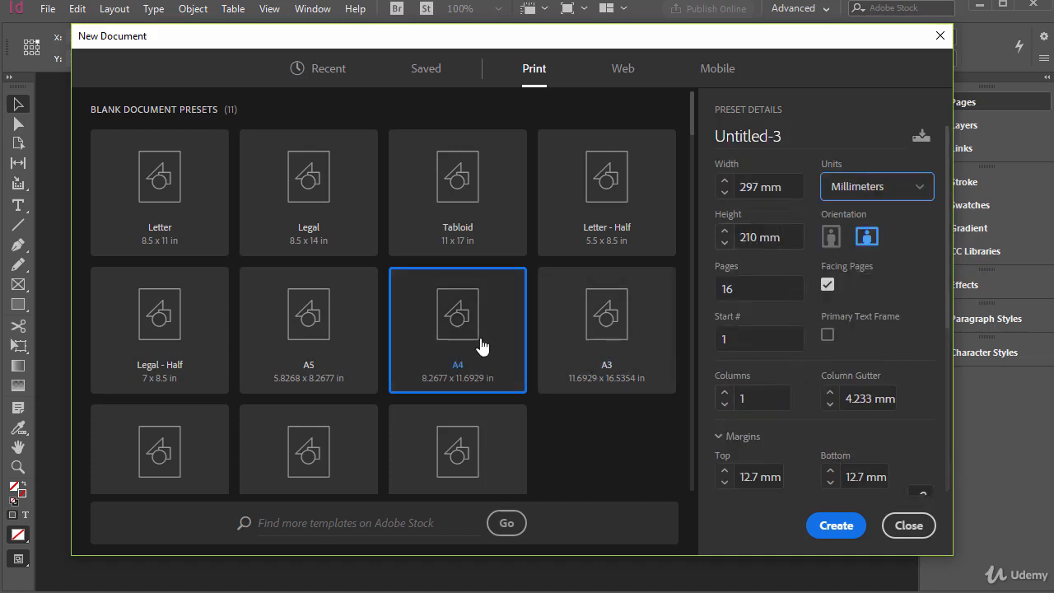
{"action": "left_click", "coordinate": [836, 531]}
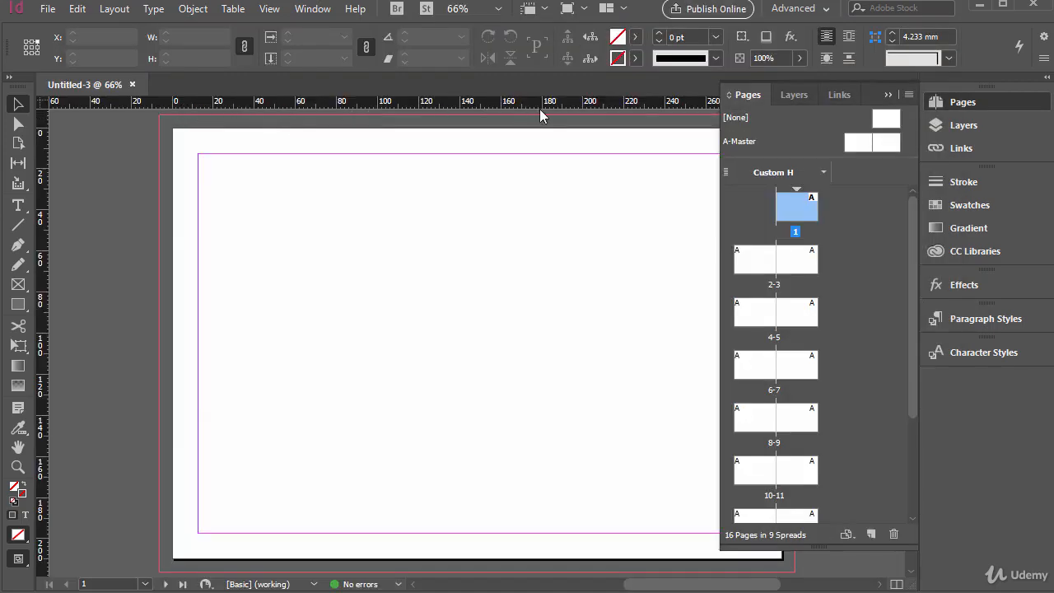
Change the horizontal and vertical ruler units to inches in the Units & Increments preferences
{"action": "left_click", "coordinate": [77, 11]}
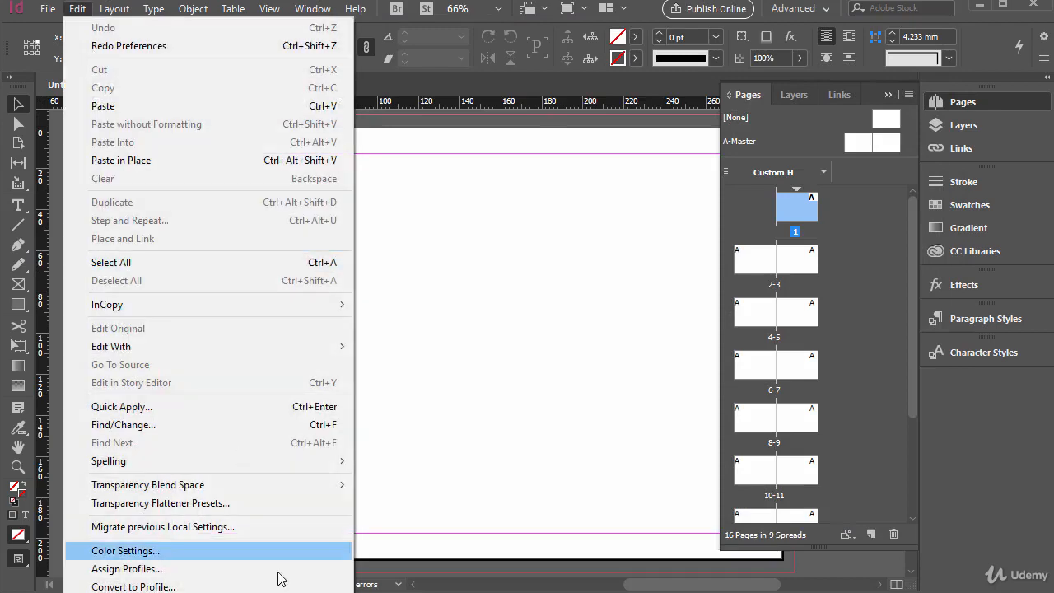
{"action": "mouse_move", "coordinate": [206, 590]}
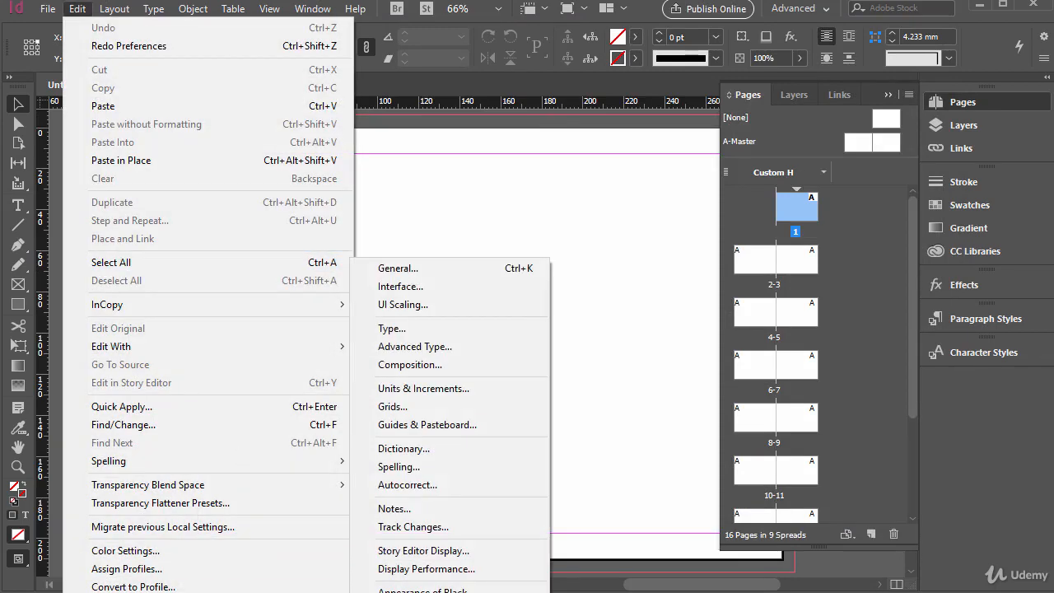
{"action": "left_click", "coordinate": [436, 395]}
{"action": "left_click_drag", "start_coordinate": [538, 31], "coordinate": [515, 19]}
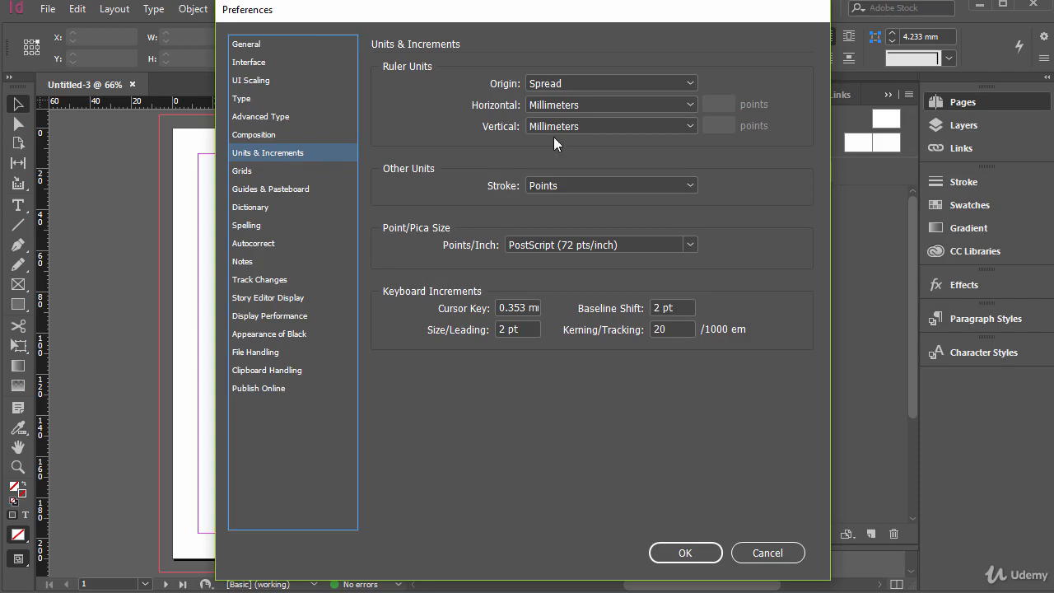
{"action": "left_click", "coordinate": [580, 104]}
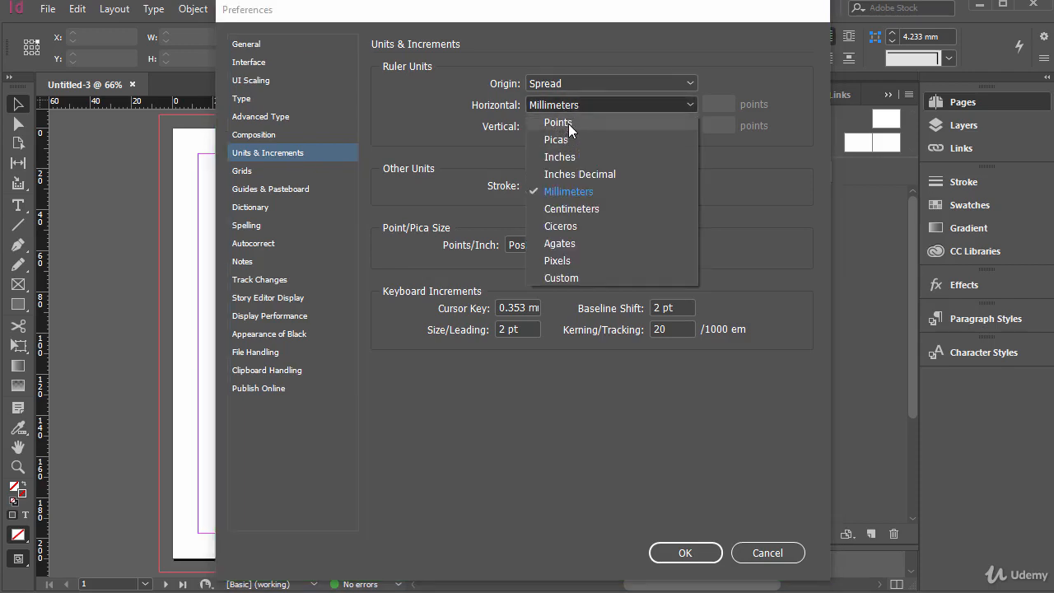
{"action": "left_click", "coordinate": [574, 156]}
{"action": "left_click", "coordinate": [571, 126]}
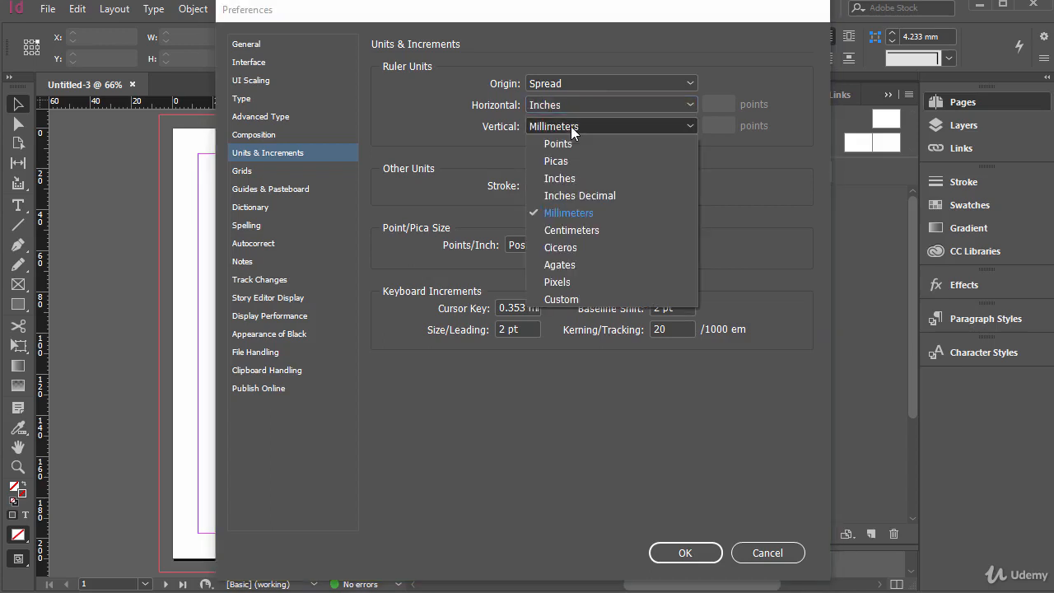
{"action": "left_click", "coordinate": [563, 178]}
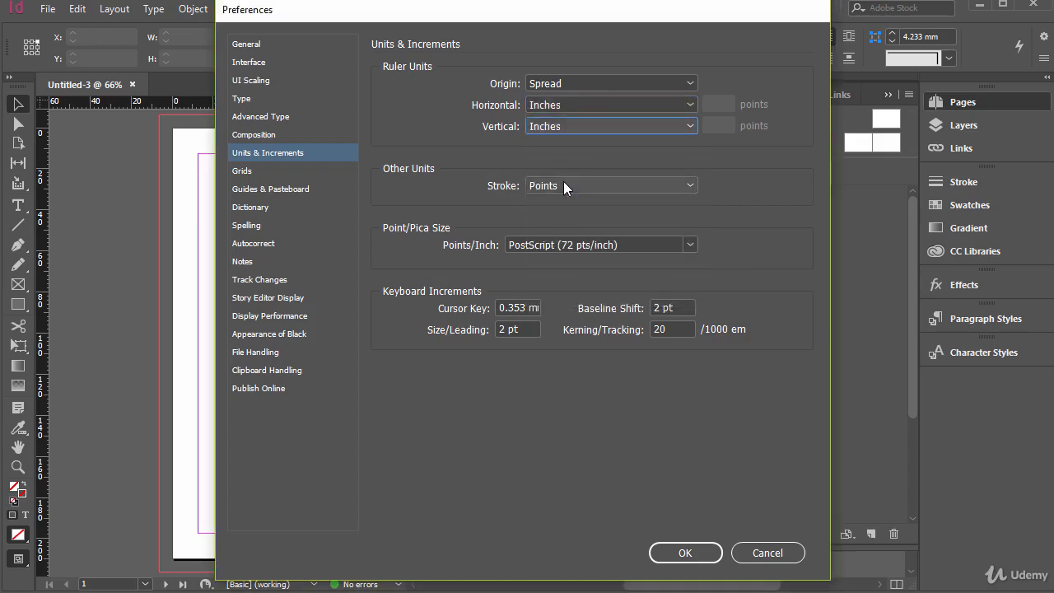
{"action": "left_click", "coordinate": [683, 555]}
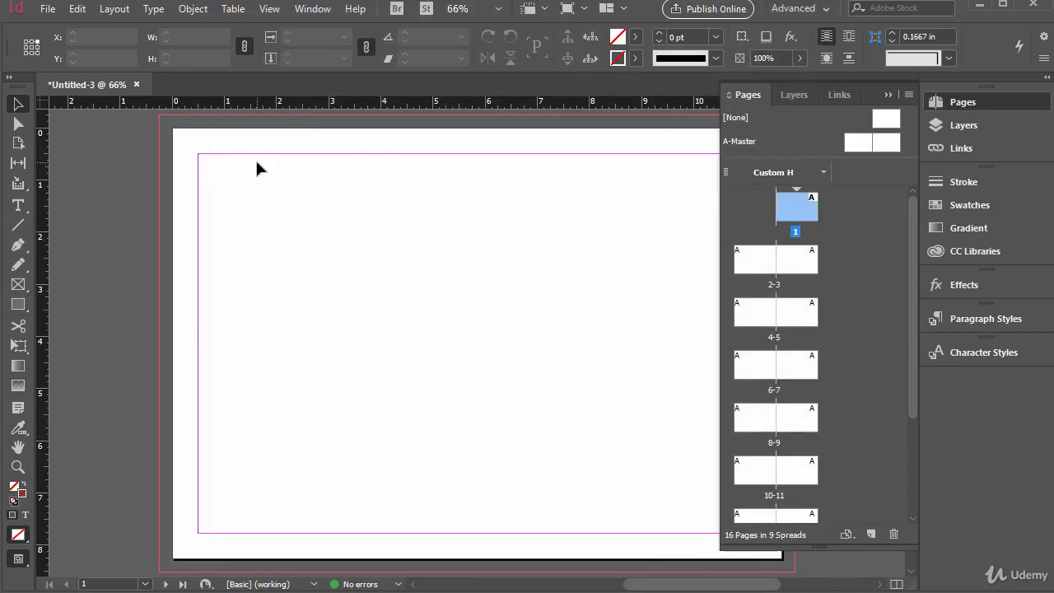
Collapse the page overview and reset the Advanced workspace to its default arrangement
{"action": "left_click", "coordinate": [888, 96]}
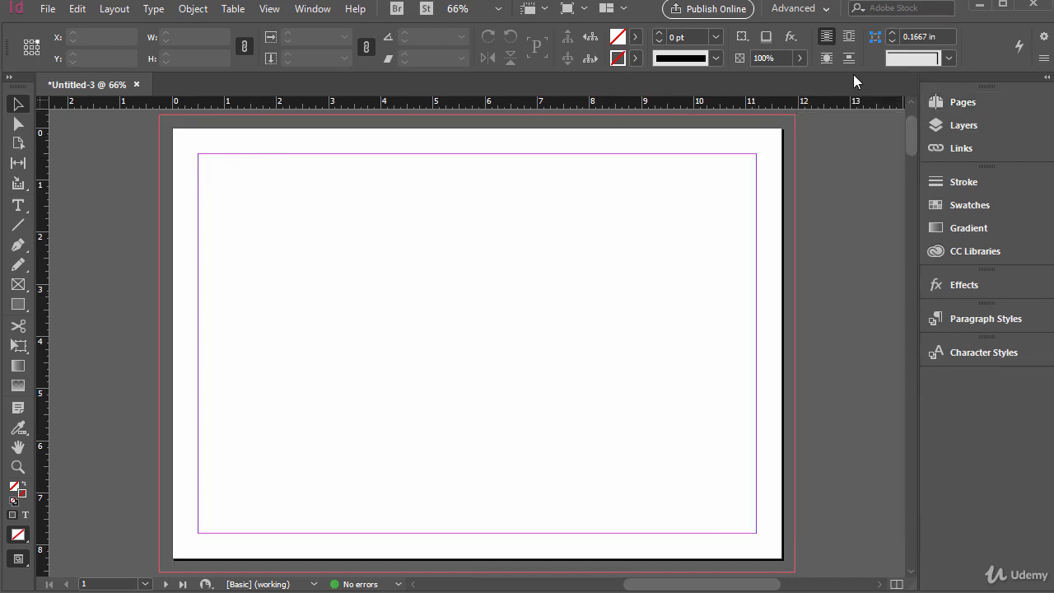
{"action": "left_click", "coordinate": [796, 10]}
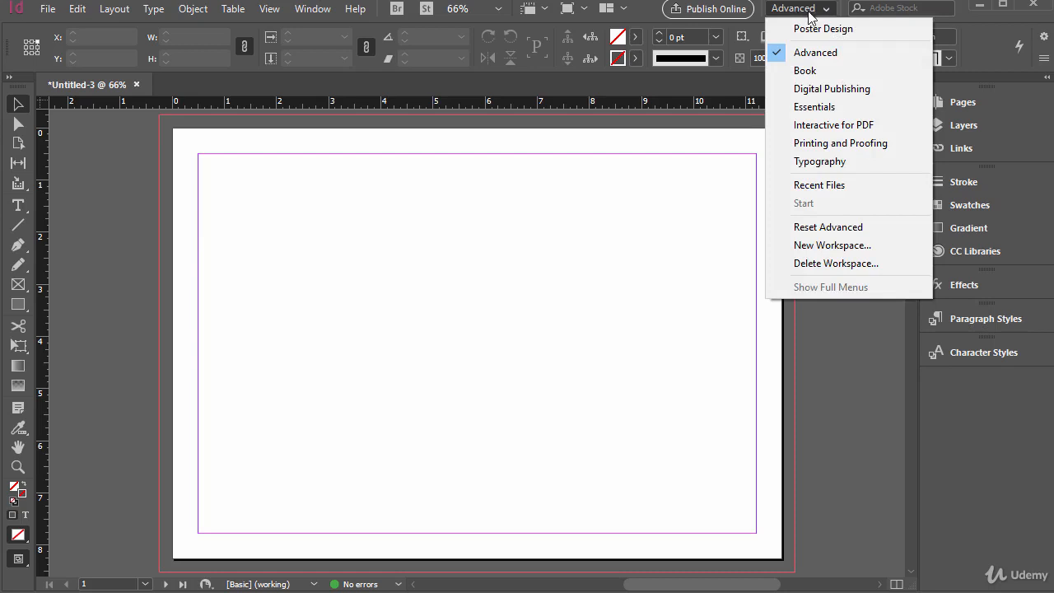
{"action": "left_click", "coordinate": [843, 236]}
{"action": "left_click", "coordinate": [885, 174]}
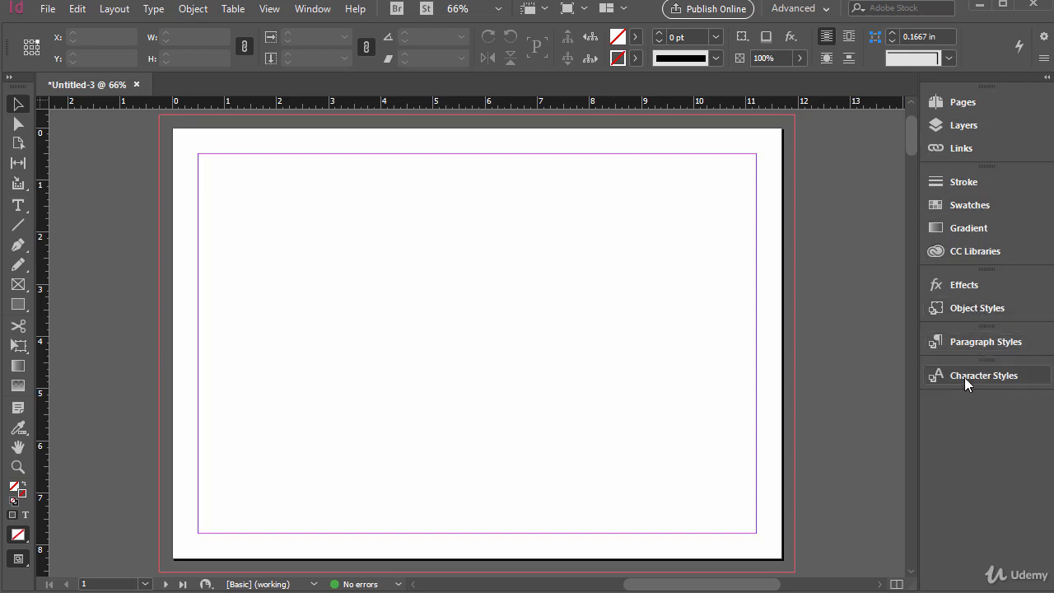
Show the document's page thumbnails and look through the spreads from page 1 to page 16
{"action": "left_click", "coordinate": [956, 104]}
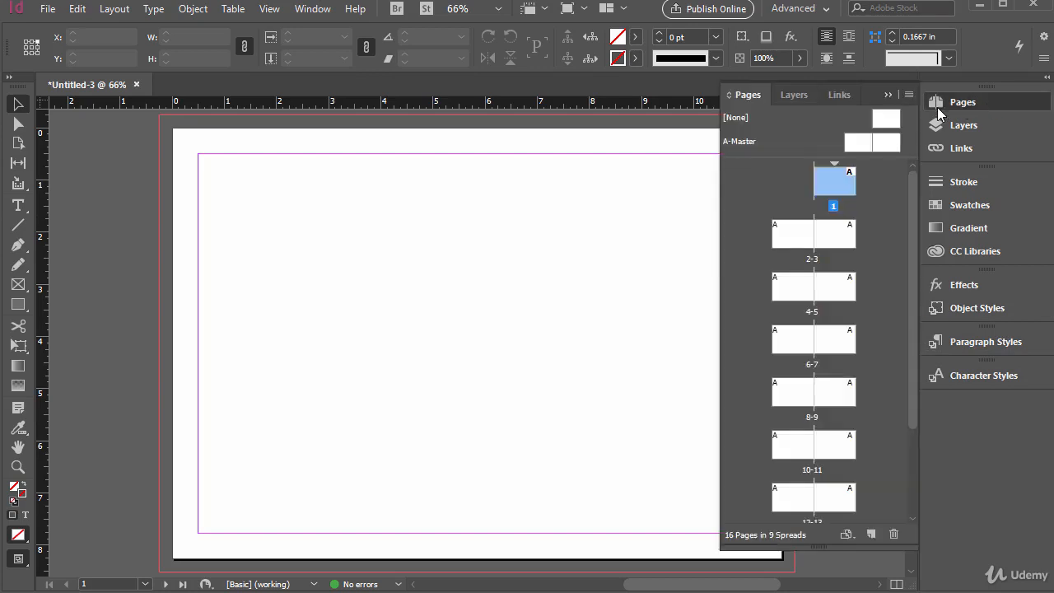
{"action": "left_click", "coordinate": [312, 9]}
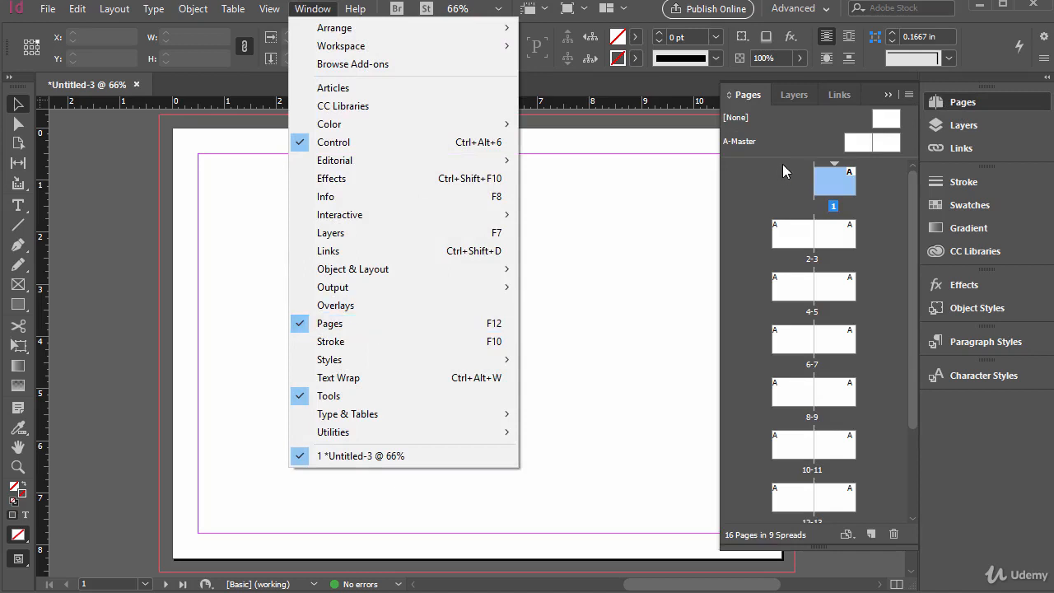
{"action": "left_click_drag", "start_coordinate": [911, 296], "coordinate": [910, 397]}
{"action": "scroll", "coordinate": [815, 370], "scroll_direction": "up", "scroll_amount": 3}
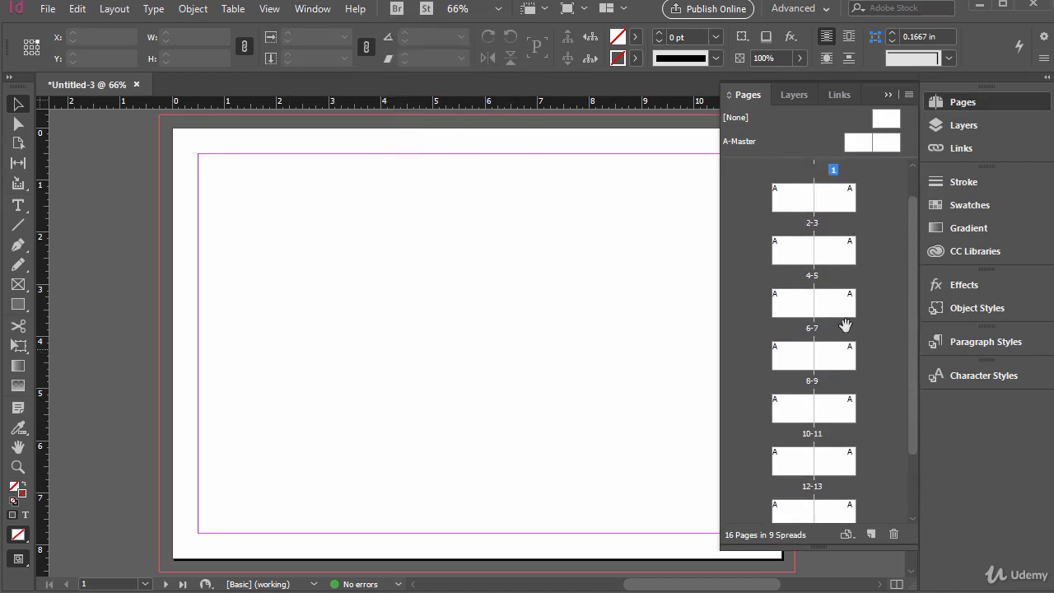
{"action": "left_click_drag", "start_coordinate": [916, 244], "coordinate": [909, 215]}
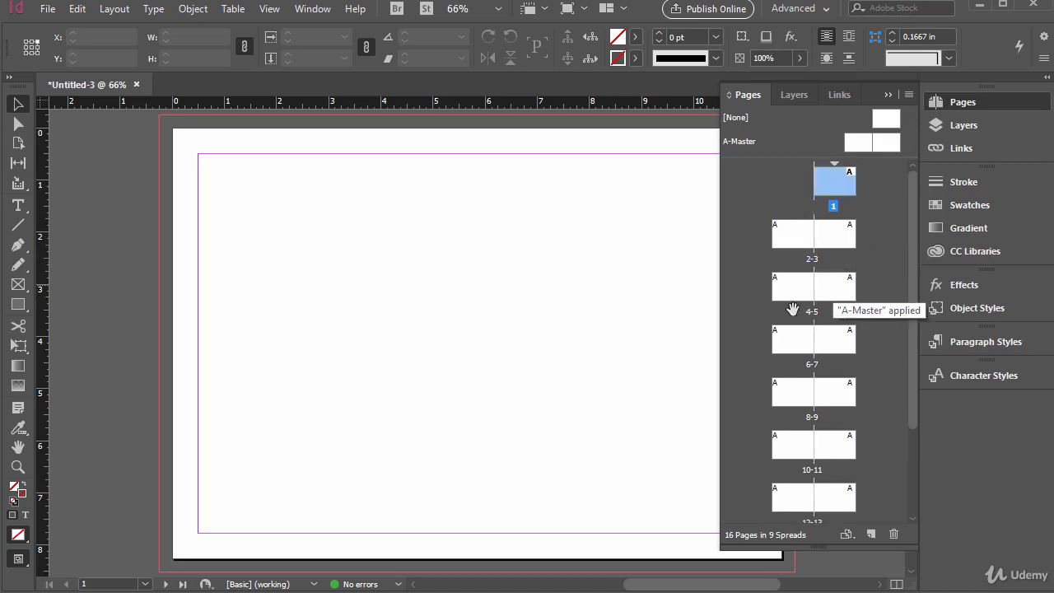
{"action": "scroll", "coordinate": [796, 366], "scroll_direction": "down", "scroll_amount": 3}
{"action": "scroll", "coordinate": [791, 394], "scroll_direction": "down", "scroll_amount": 3}
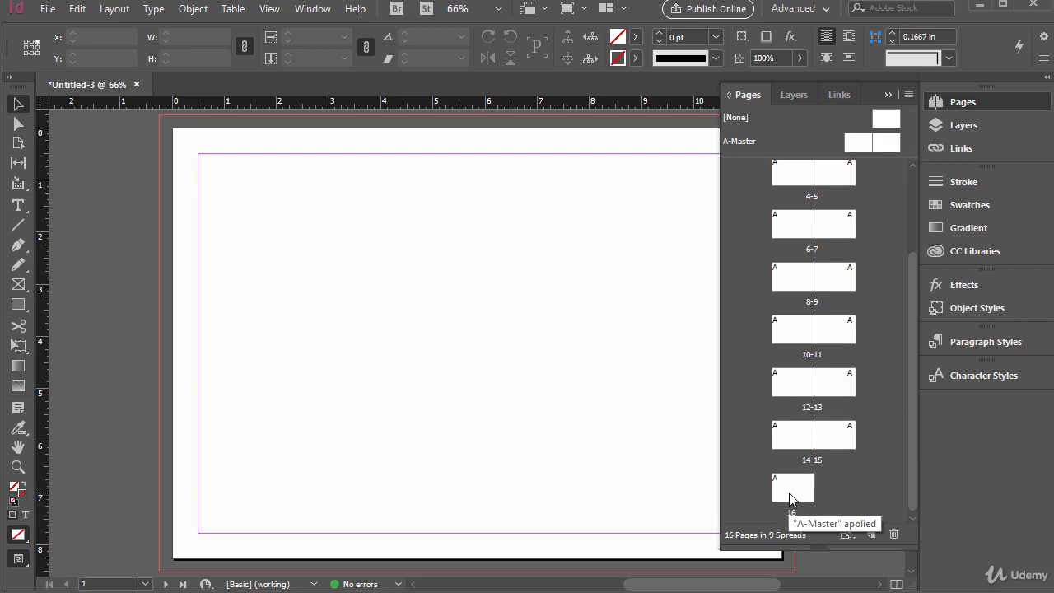
{"action": "scroll", "coordinate": [859, 404], "scroll_direction": "up", "scroll_amount": 6}
Examine the available page commands for inserting, moving, duplicating and deleting pages, and for applying masters
{"action": "left_click", "coordinate": [118, 11]}
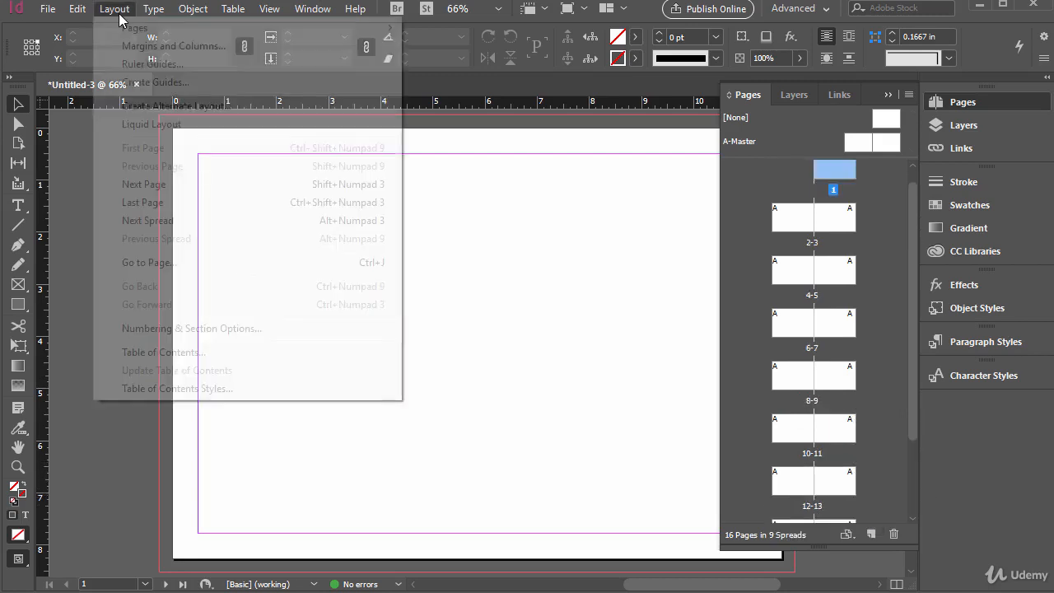
{"action": "mouse_move", "coordinate": [130, 30]}
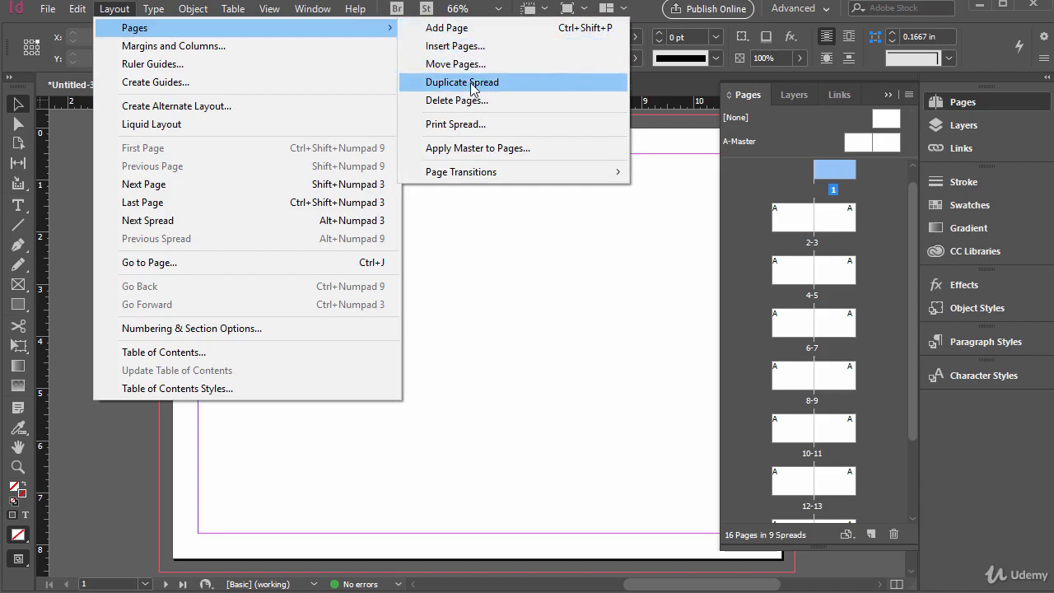
{"action": "mouse_move", "coordinate": [591, 179]}
{"action": "left_click", "coordinate": [918, 227]}
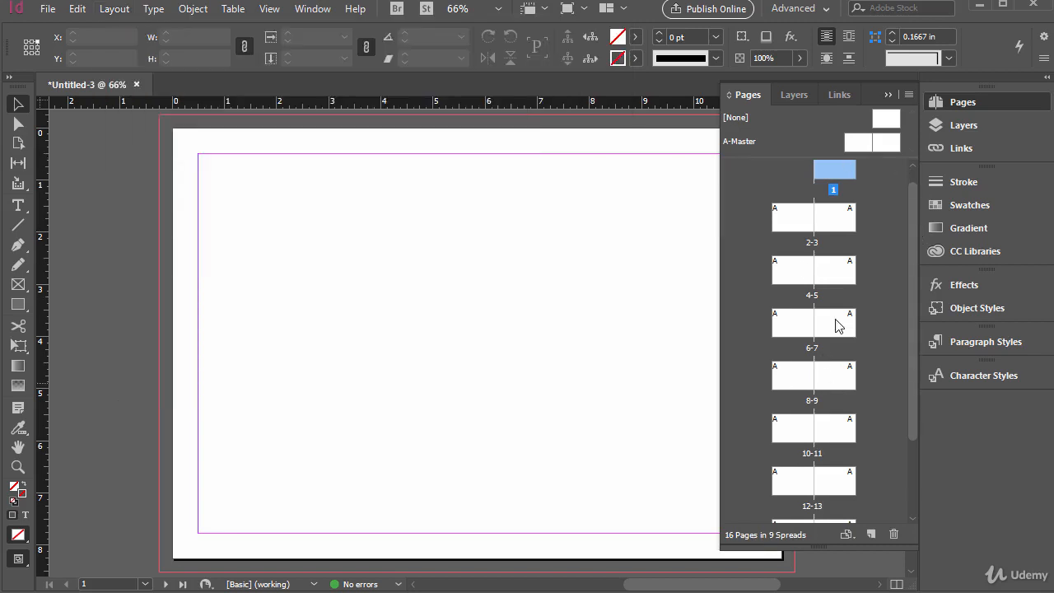
{"action": "scroll", "coordinate": [831, 348], "scroll_direction": "up", "scroll_amount": 1}
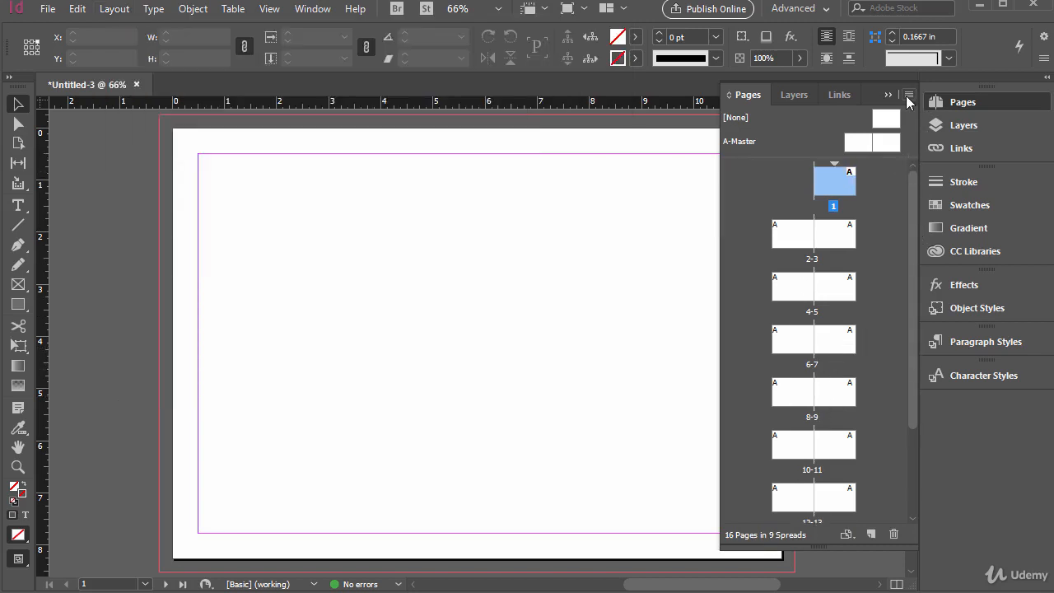
{"action": "left_click", "coordinate": [909, 97]}
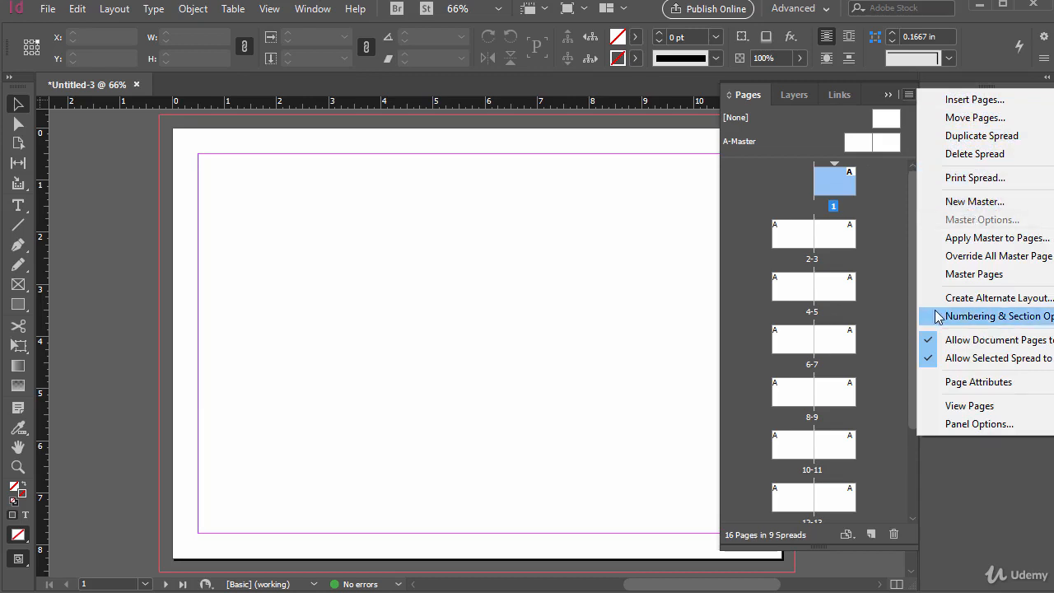
{"action": "left_click", "coordinate": [870, 225]}
Try deleting page 13 from the document, and undo the deletion
{"action": "scroll", "coordinate": [885, 474], "scroll_direction": "down", "scroll_amount": 1}
{"action": "scroll", "coordinate": [857, 454], "scroll_direction": "down", "scroll_amount": 6}
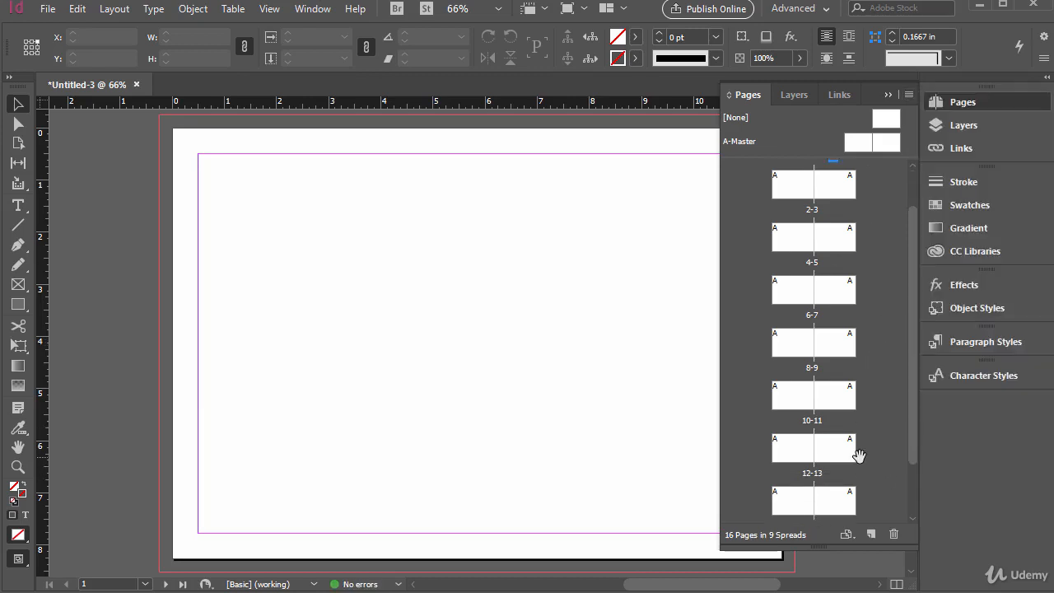
{"action": "left_click_drag", "start_coordinate": [838, 430], "coordinate": [864, 450]}
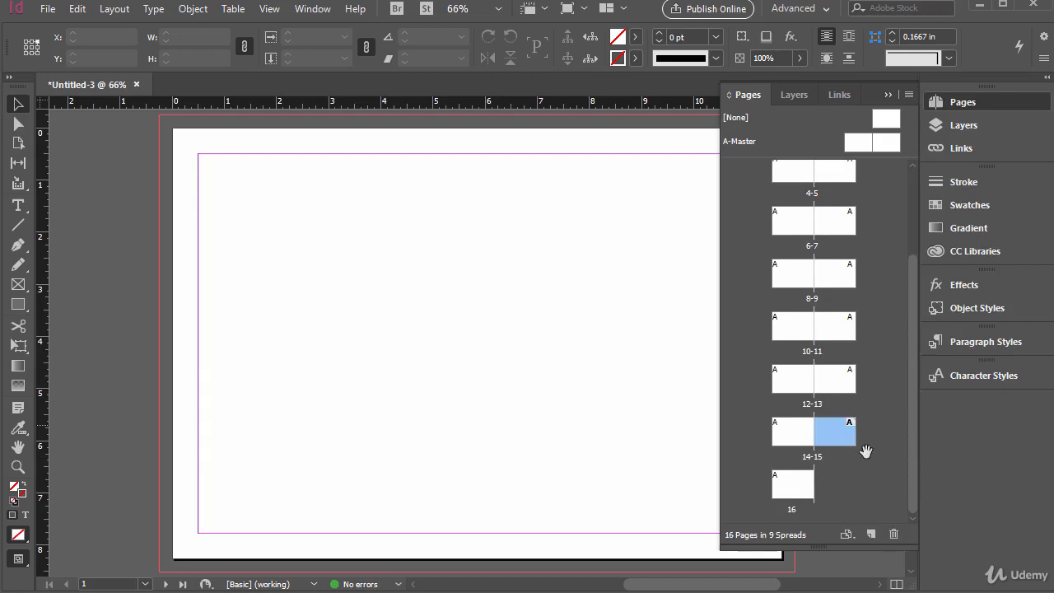
{"action": "left_click", "coordinate": [846, 378]}
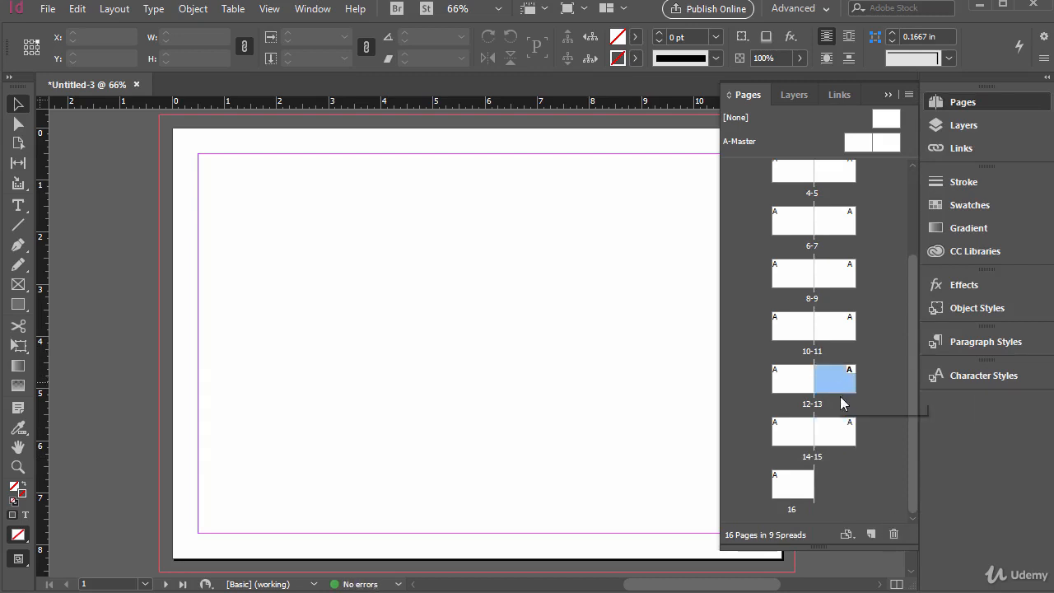
{"action": "left_click", "coordinate": [894, 537]}
{"action": "key", "text": "ctrl+z"}
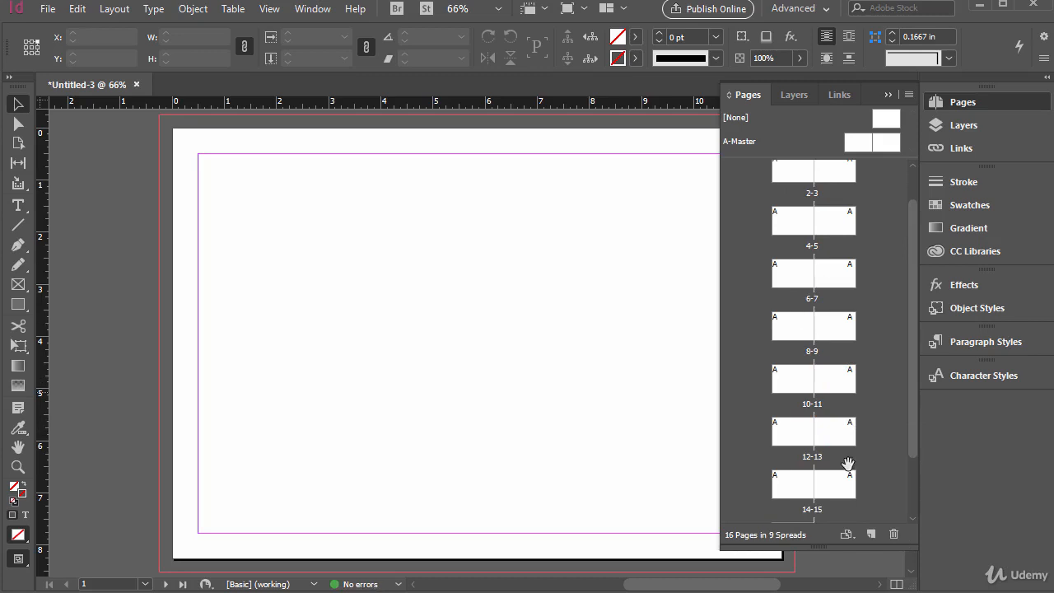
{"action": "scroll", "coordinate": [814, 300], "scroll_direction": "up", "scroll_amount": 2}
{"action": "scroll", "coordinate": [814, 300], "scroll_direction": "down", "scroll_amount": 1}
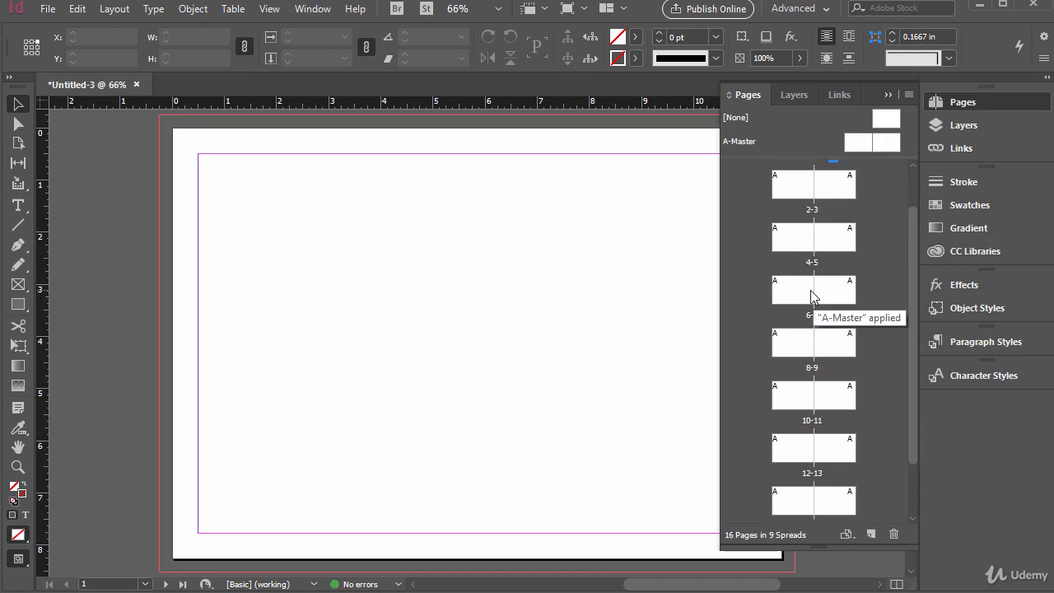
Select the range of pages from 6 to 16, and clear the selection
{"action": "left_click", "coordinate": [802, 295]}
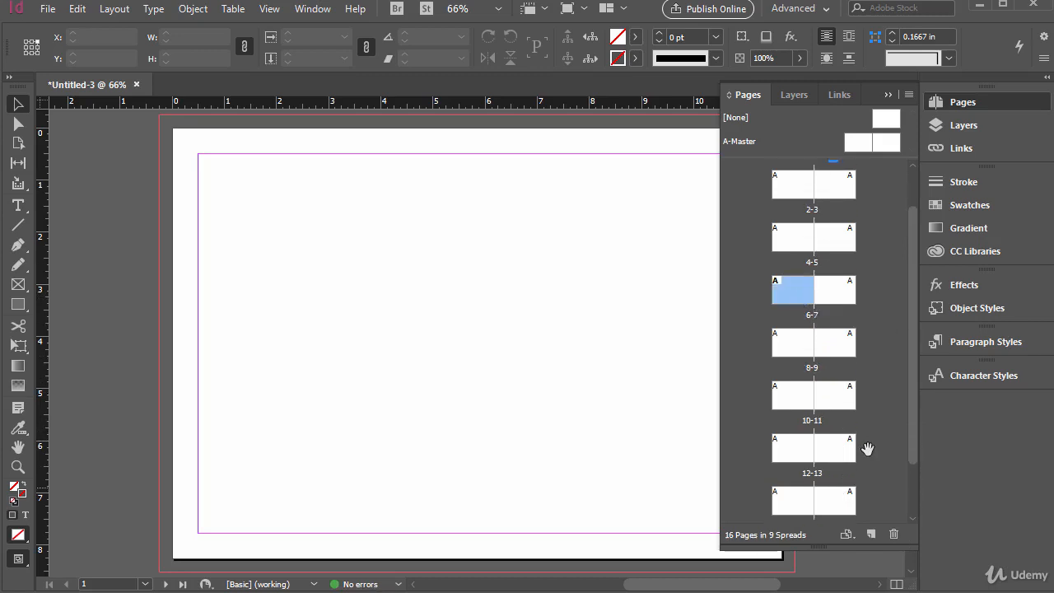
{"action": "scroll", "coordinate": [863, 441], "scroll_direction": "down", "scroll_amount": 1}
{"action": "left_click", "coordinate": [800, 504], "text": "shift"}
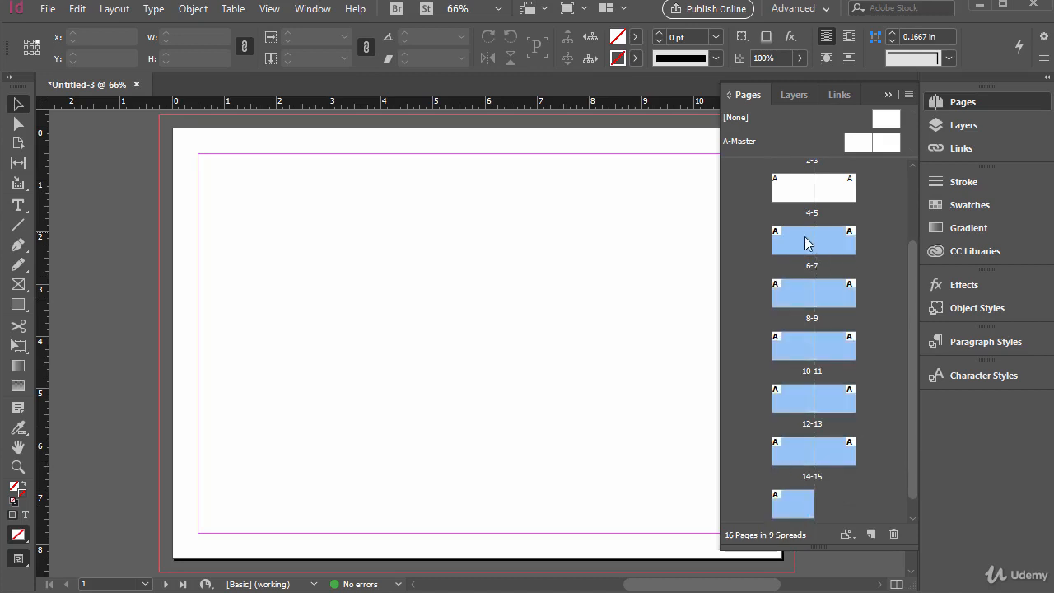
{"action": "left_click_drag", "start_coordinate": [808, 239], "coordinate": [785, 237]}
{"action": "left_click", "coordinate": [861, 325]}
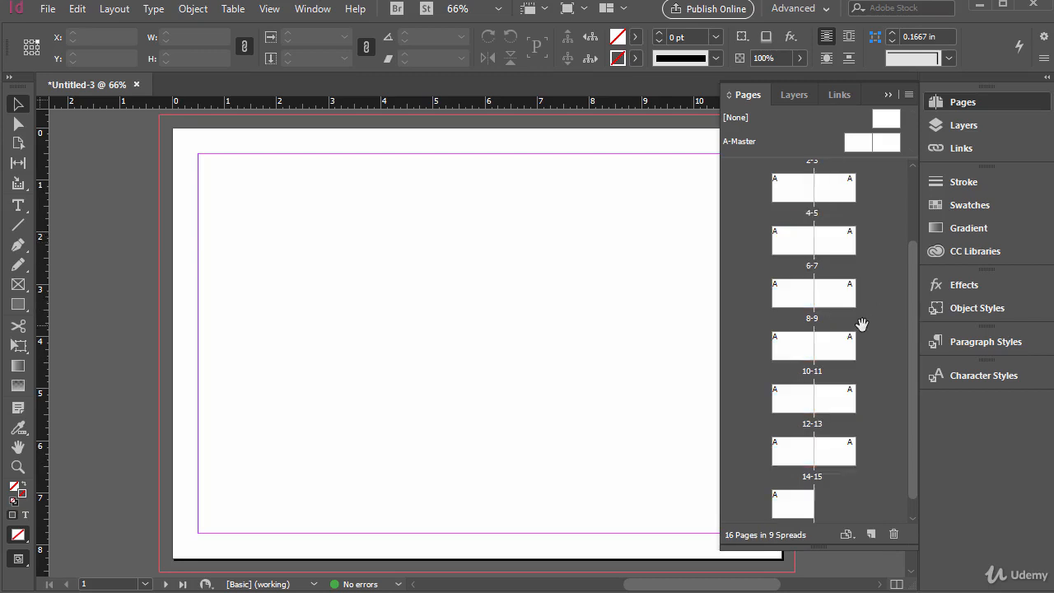
Go to page 8 and draw a rectangle about 4.4 in wide and 3.28 in high, filled with blue
{"action": "scroll", "coordinate": [862, 329], "scroll_direction": "up", "scroll_amount": 1}
{"action": "double_click", "coordinate": [806, 329]}
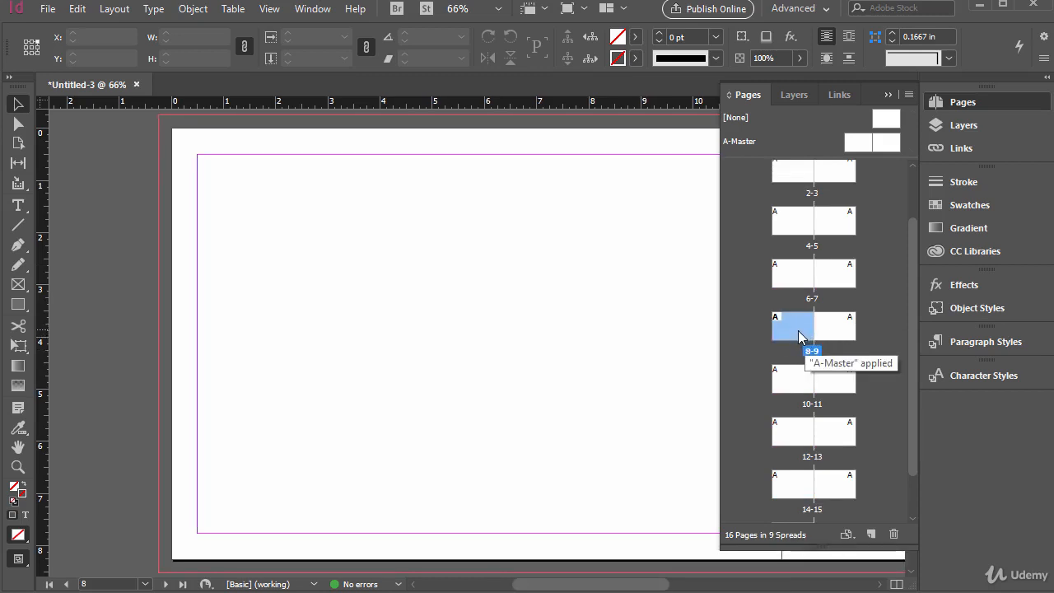
{"action": "left_click", "coordinate": [19, 305]}
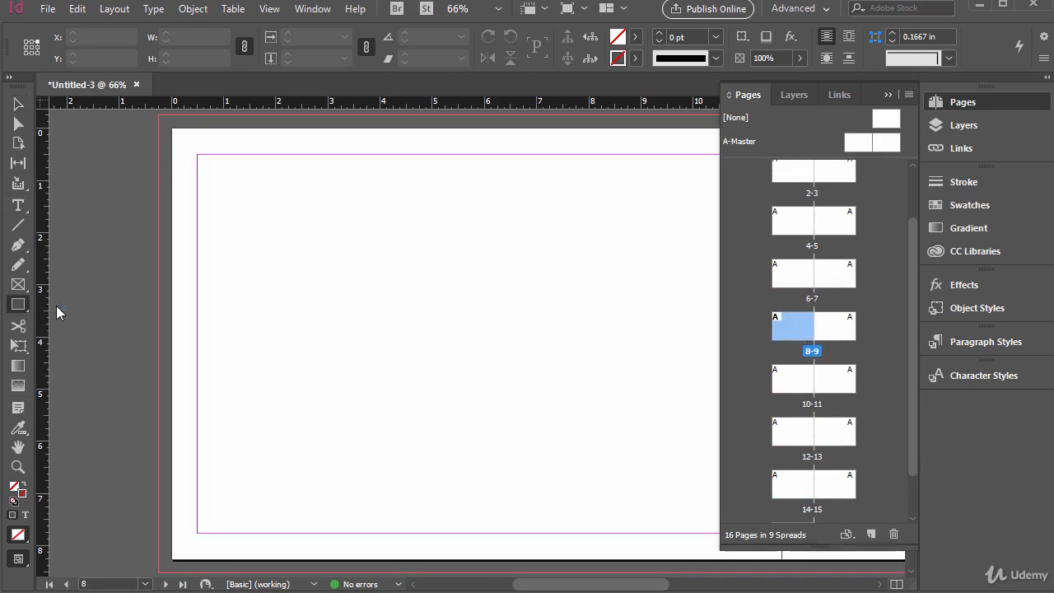
{"action": "left_click_drag", "start_coordinate": [293, 239], "coordinate": [522, 410]}
{"action": "double_click", "coordinate": [14, 491]}
{"action": "left_click_drag", "start_coordinate": [272, 357], "coordinate": [259, 305]}
{"action": "left_click", "coordinate": [439, 170]}
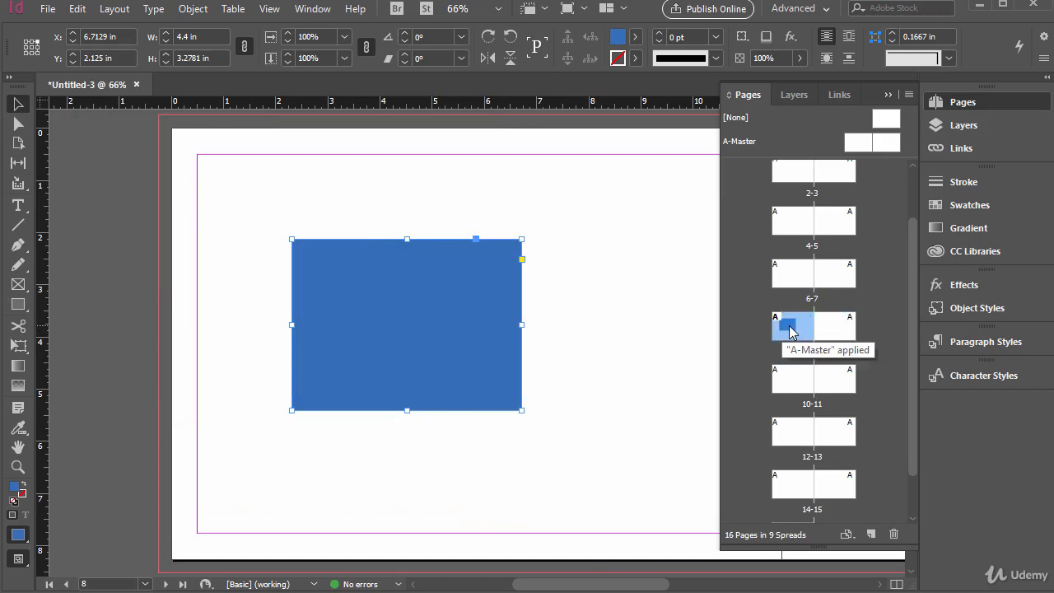
Try moving the 8-9 spread with the blue rectangle ahead of the 6-7 spread, and undo the move
{"action": "scroll", "coordinate": [820, 231], "scroll_direction": "up", "scroll_amount": 1}
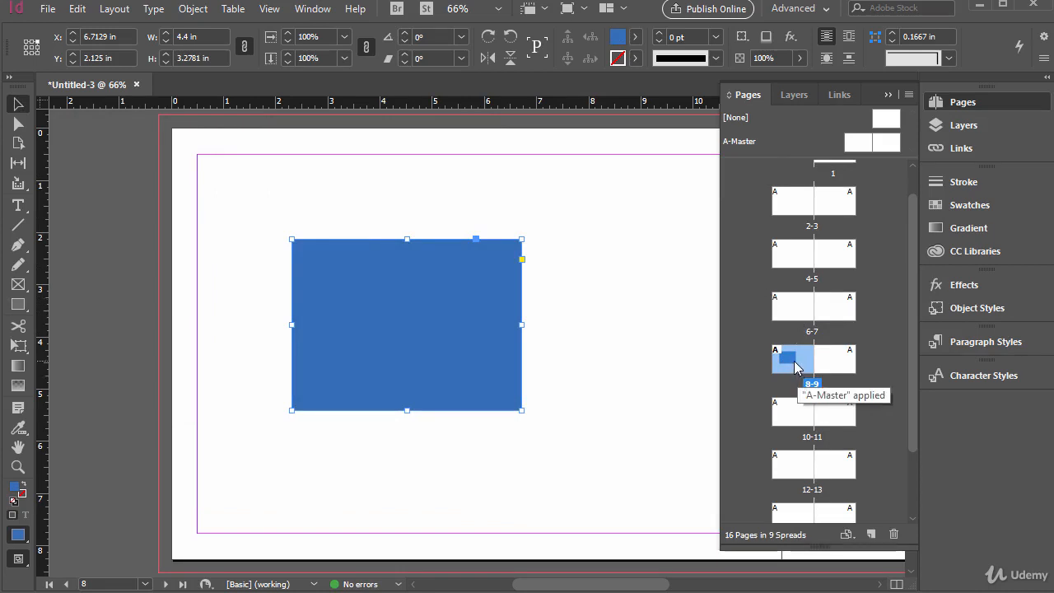
{"action": "left_click_drag", "start_coordinate": [796, 367], "coordinate": [764, 309]}
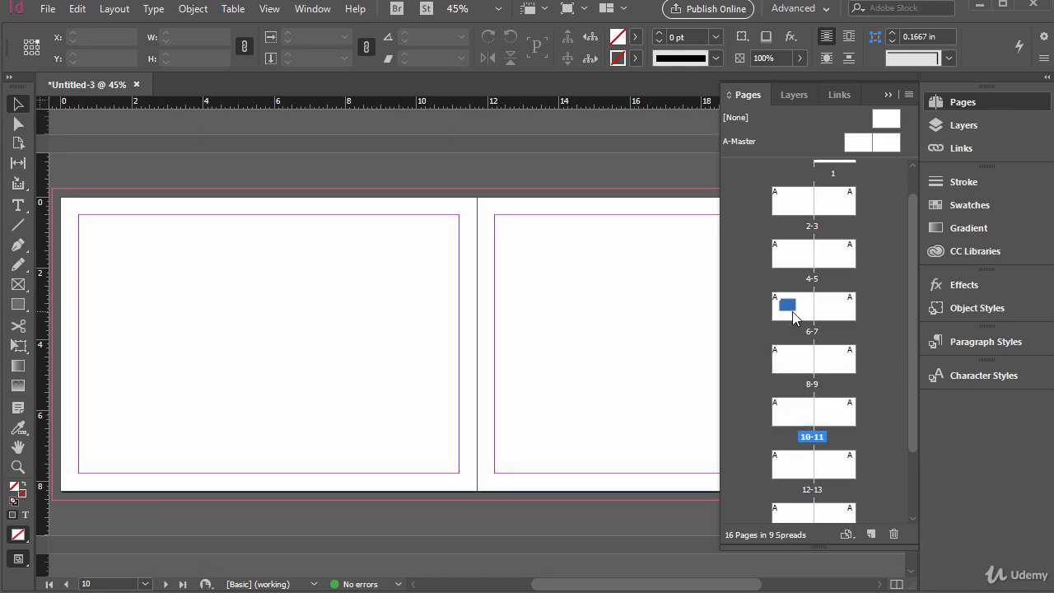
{"action": "key", "text": "ctrl+z"}
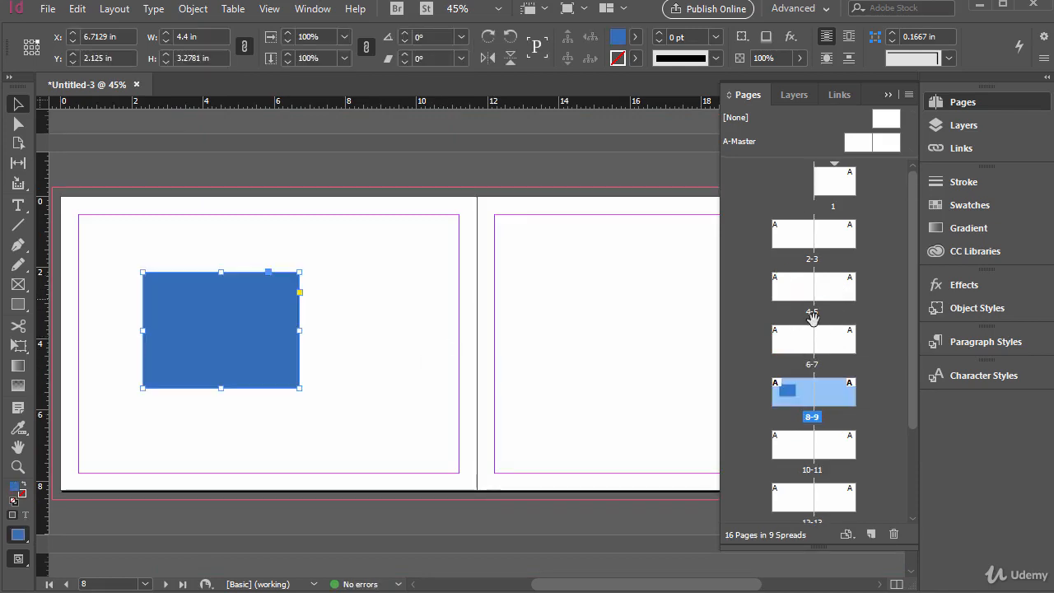
Select pages 2, 3, 4, 7 and 9 together as a non-contiguous page selection
{"action": "left_click", "coordinate": [793, 350]}
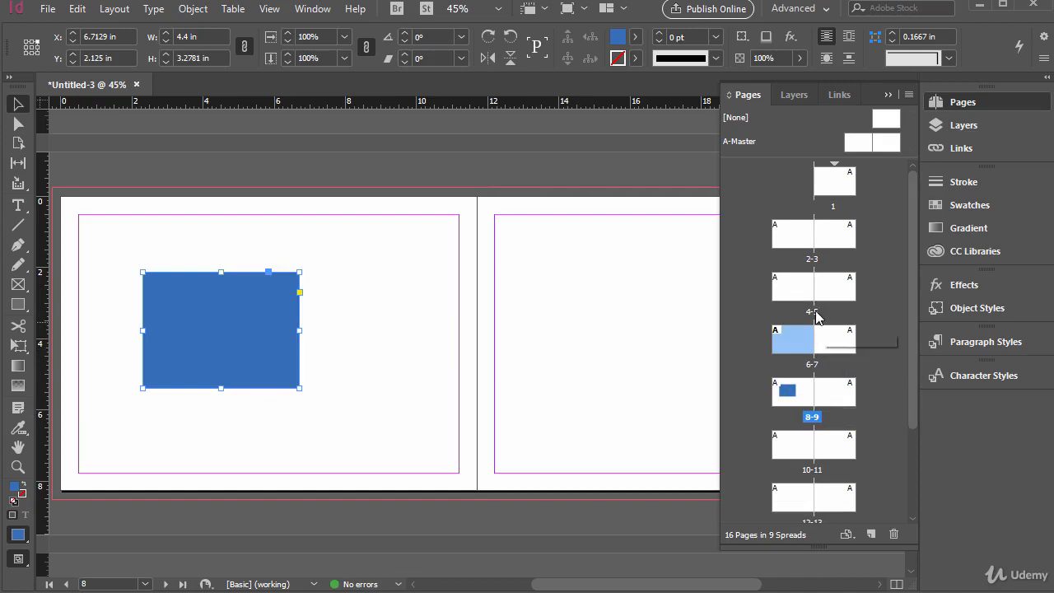
{"action": "left_click", "coordinate": [834, 395]}
{"action": "left_click", "coordinate": [832, 339], "text": "ctrl"}
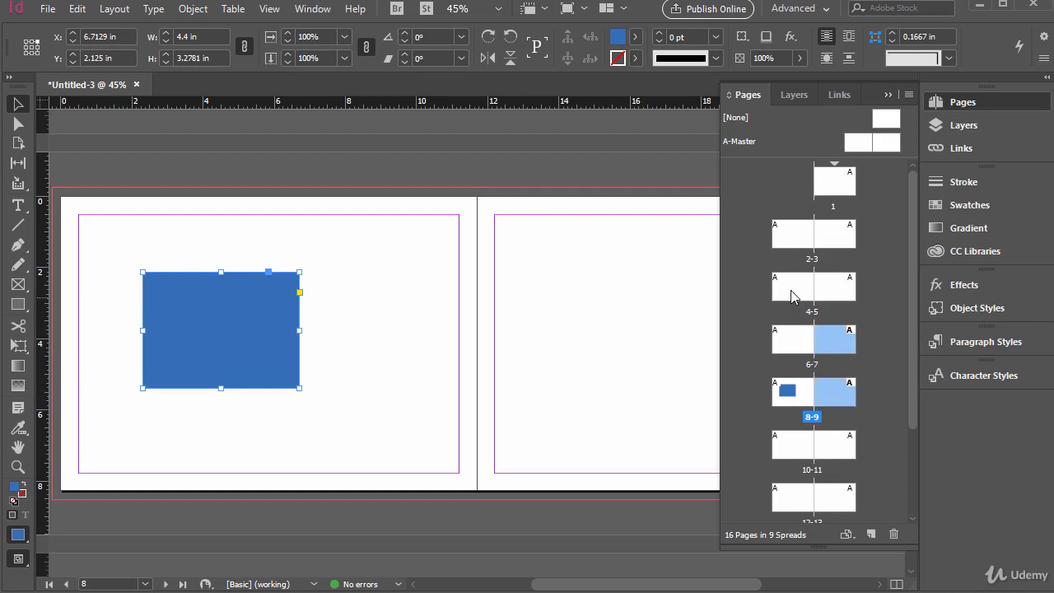
{"action": "left_click", "coordinate": [793, 289], "text": "ctrl"}
{"action": "left_click", "coordinate": [833, 234], "text": "ctrl"}
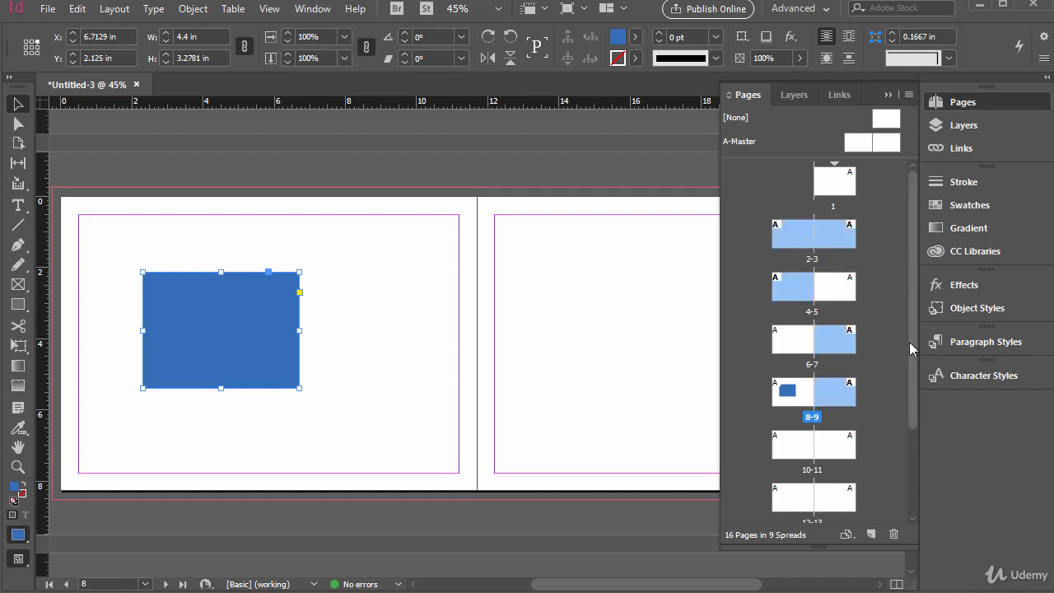
Shrink the page overview, examine the available page size presets without applying one, and enlarge the overview again
{"action": "left_click_drag", "start_coordinate": [909, 548], "coordinate": [907, 333]}
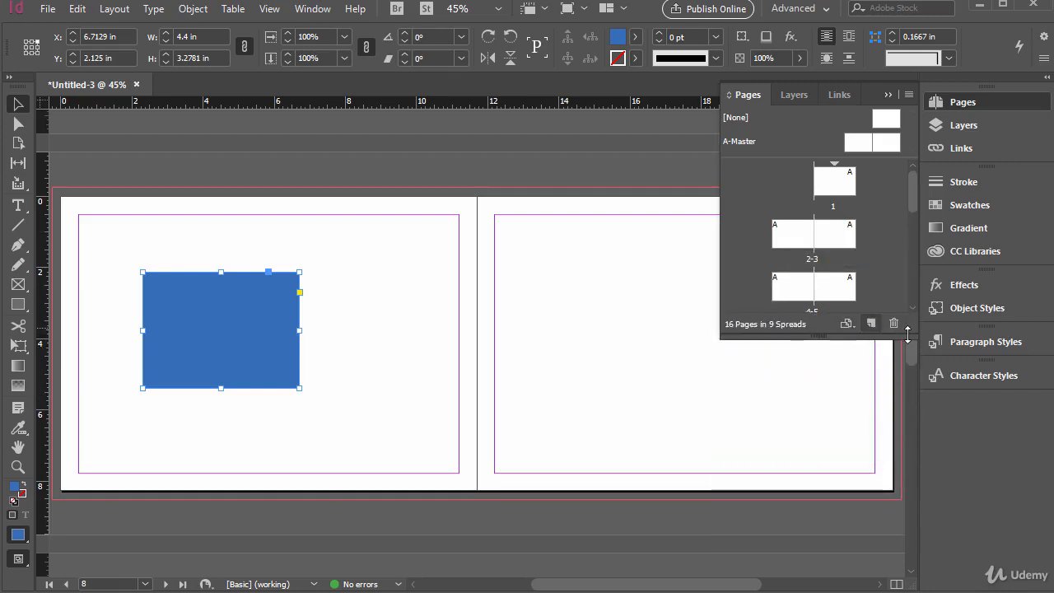
{"action": "left_click", "coordinate": [847, 326]}
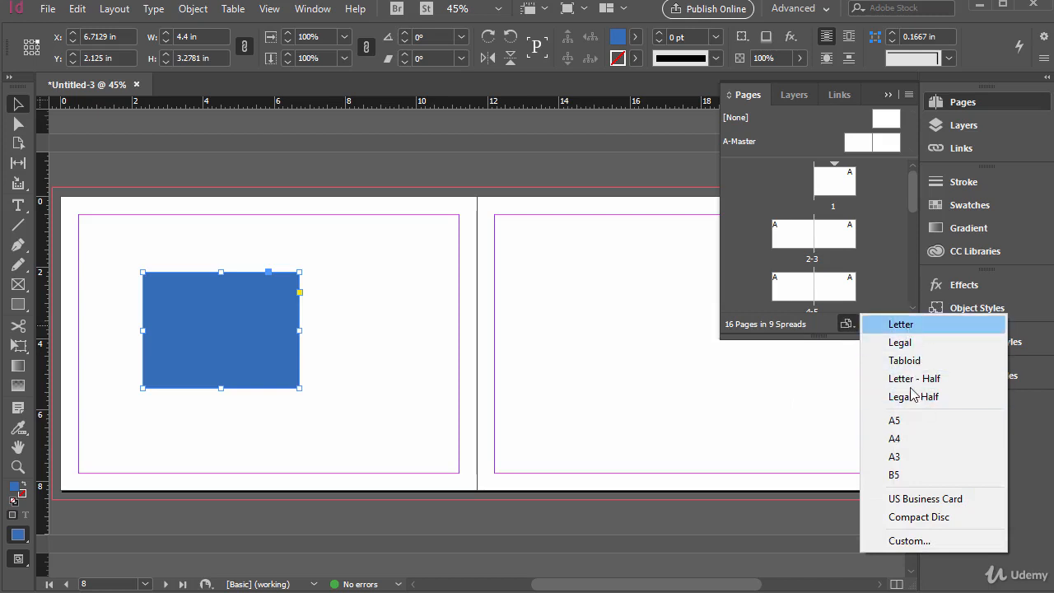
{"action": "key", "text": "Escape"}
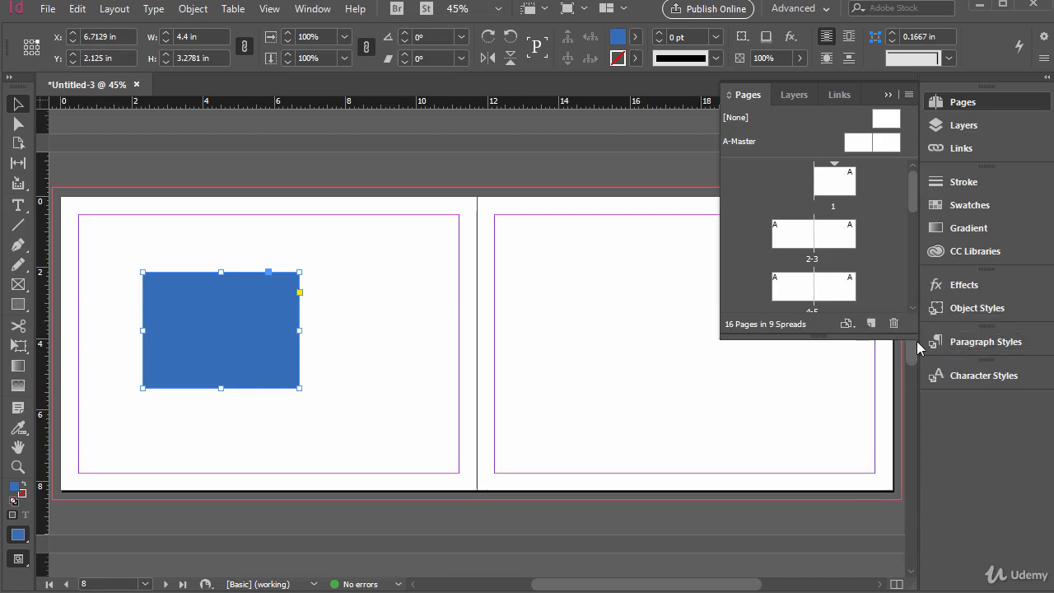
{"action": "left_click_drag", "start_coordinate": [910, 343], "coordinate": [909, 532]}
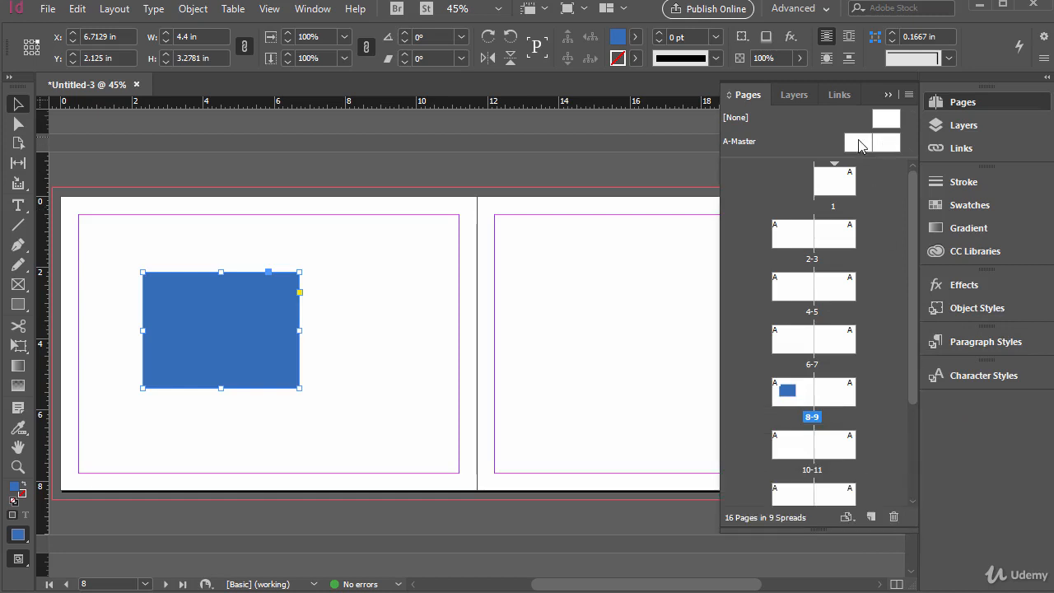